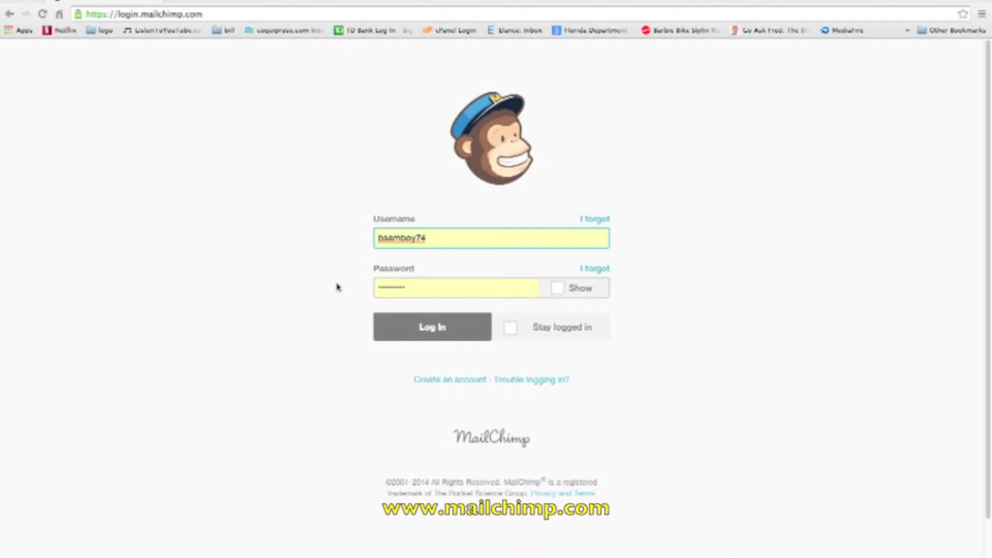
Step: Log in with the prefilled username and password to reach the MailChimp Dashboard
left_click(431, 329)
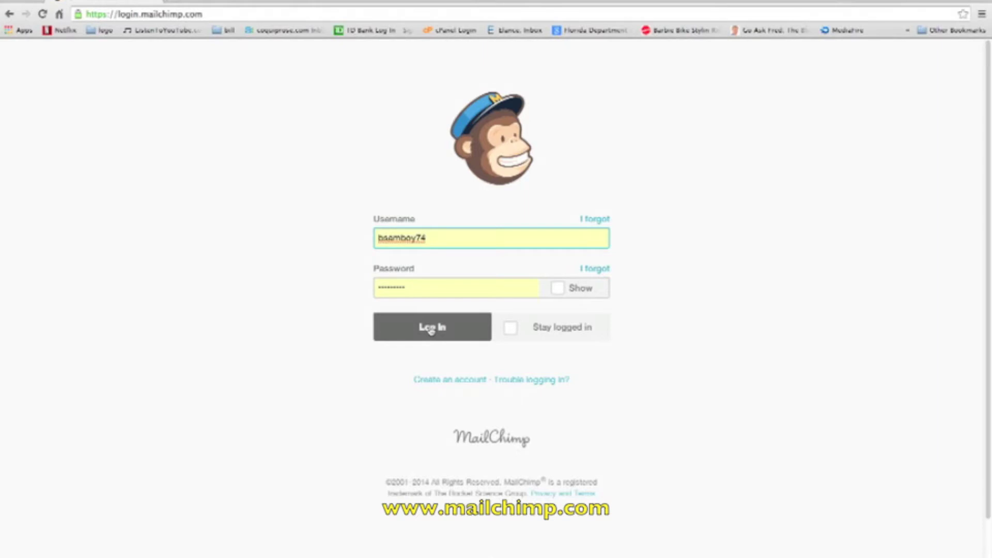
left_click(431, 330)
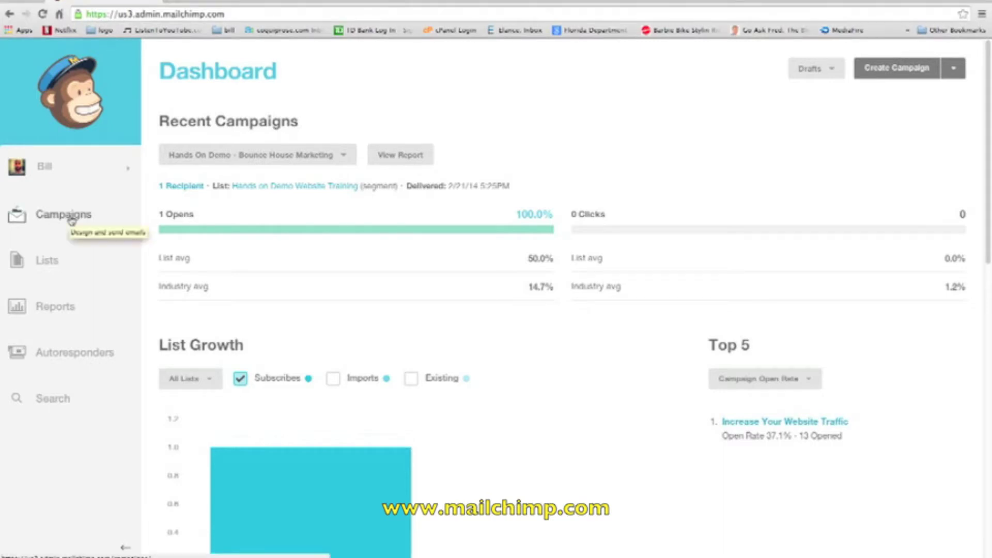
Step: Open the Campaigns list and move on to Saved Templates
left_click(72, 221)
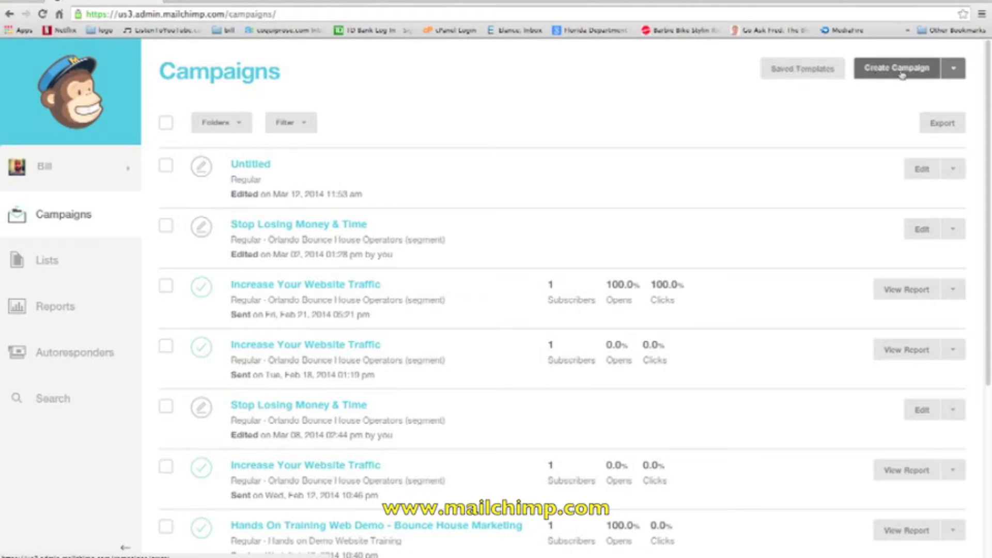
left_click(799, 72)
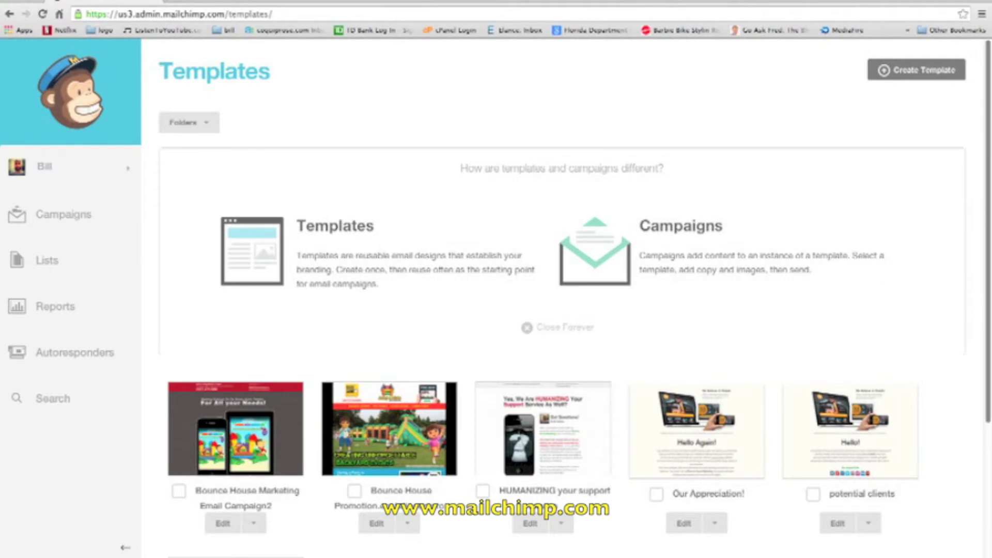
Step: Start a new template from the Templates page with Create Template
scroll(980, 312, "down", 3)
scroll(981, 269, "up", 3)
left_click(912, 72)
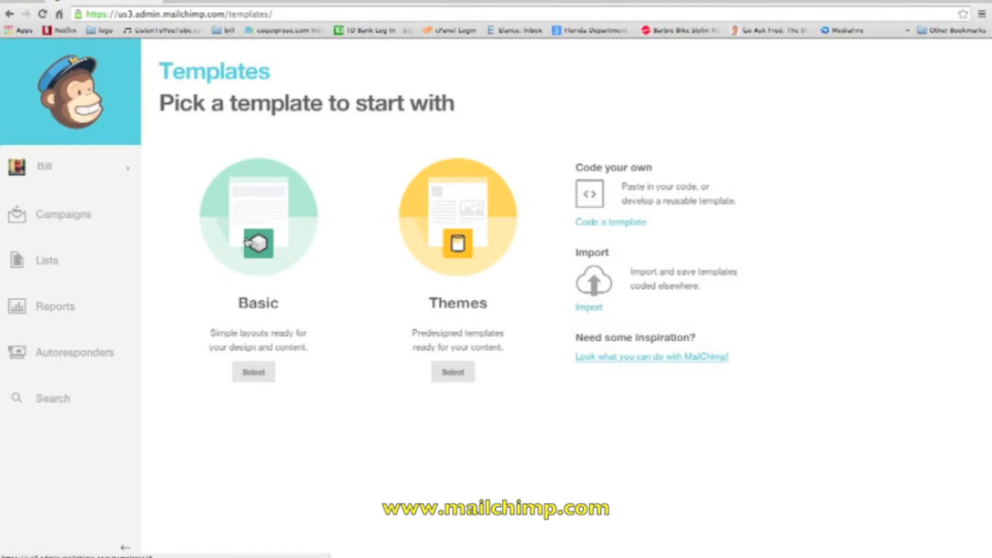
Step: Preview the Basic layouts, return to template options, and show the Themes gallery
left_click(248, 242)
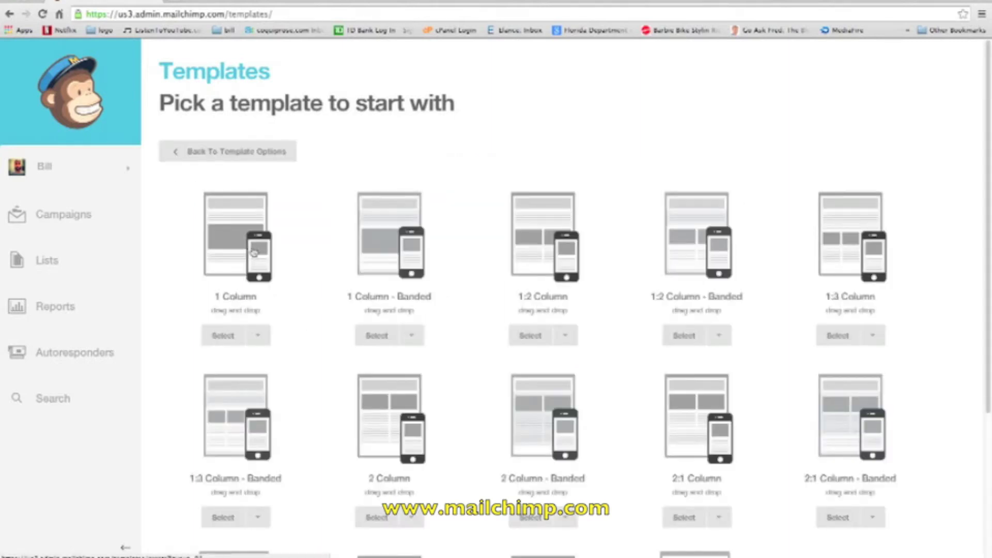
left_click(214, 152)
left_click(457, 233)
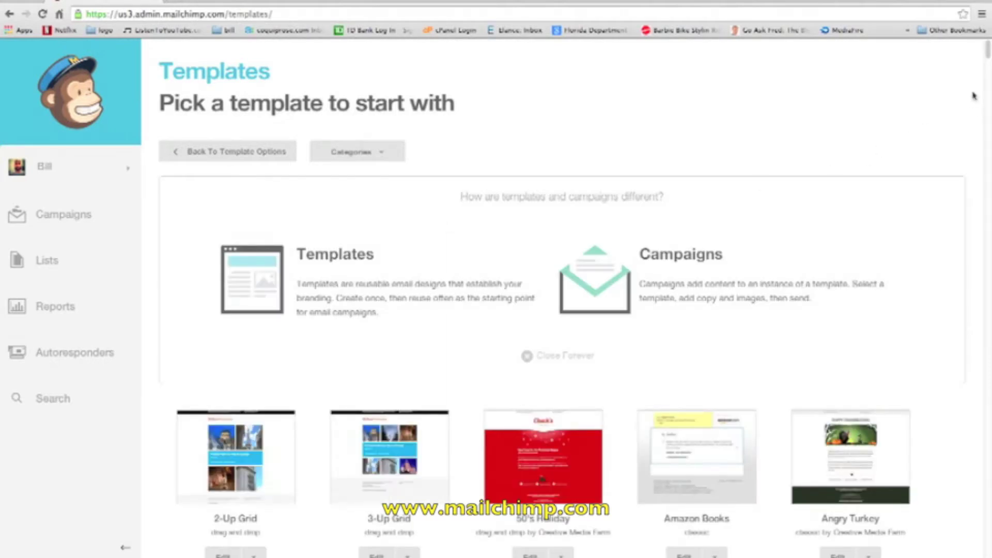
Step: Scroll through themes like 2-Up Grid and Automotive Event, then go back to Campaigns
left_click(988, 60)
scroll(948, 101, "down", 1)
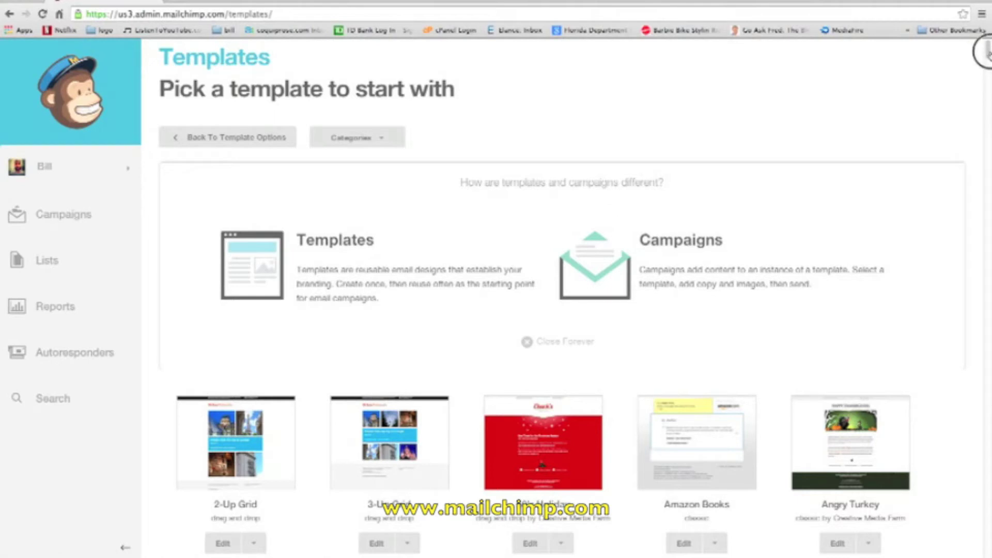
left_click_drag(988, 61, 988, 71)
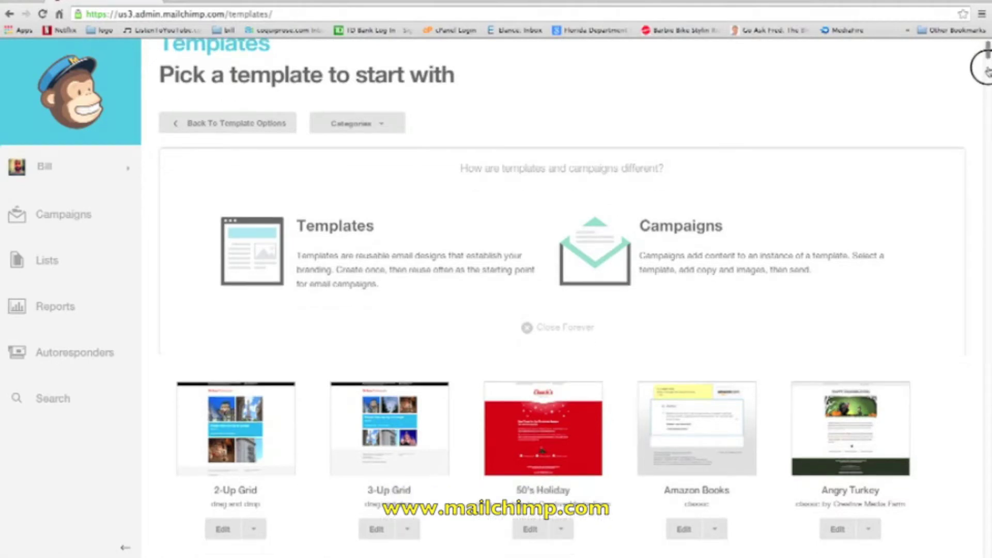
left_click_drag(988, 66, 989, 68)
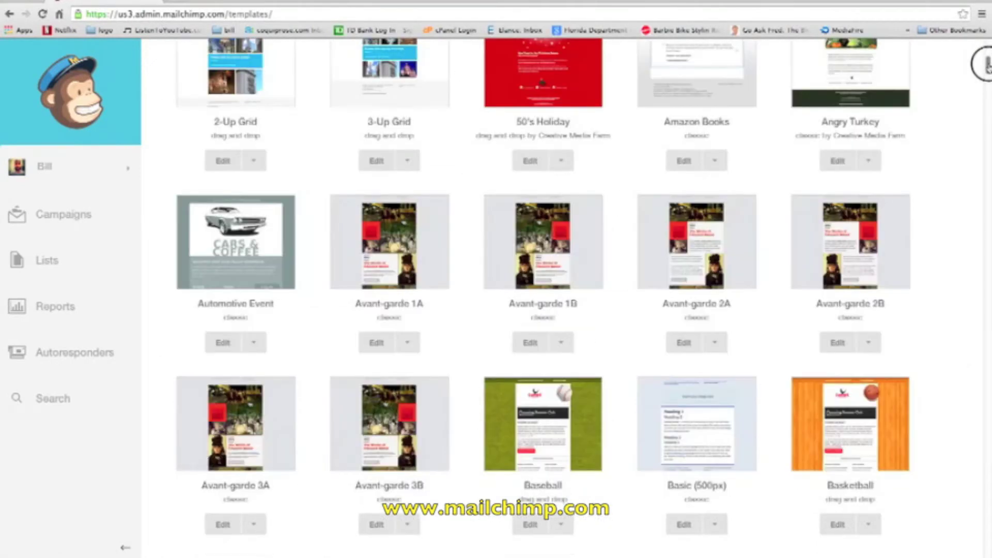
scroll(988, 62, "up", 1)
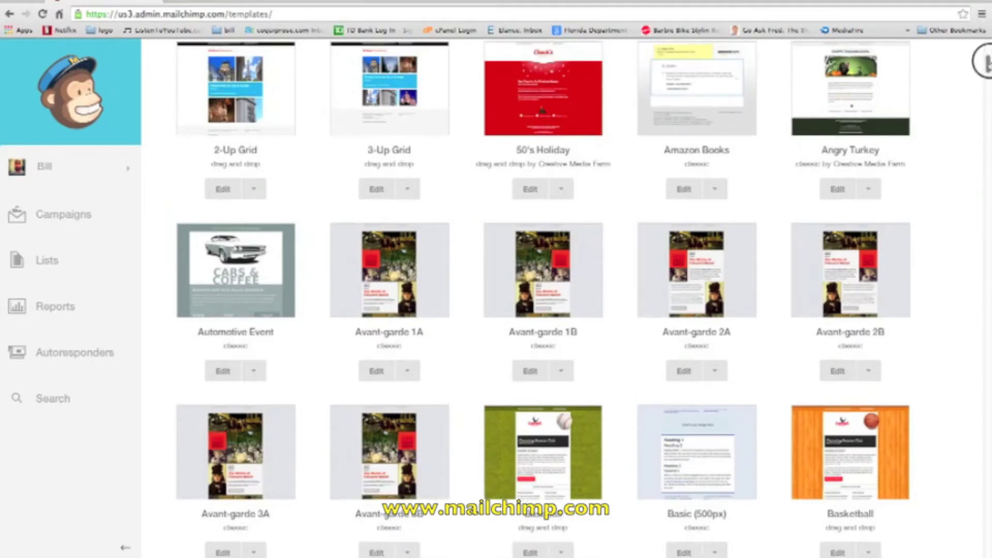
scroll(985, 53, "up", 1)
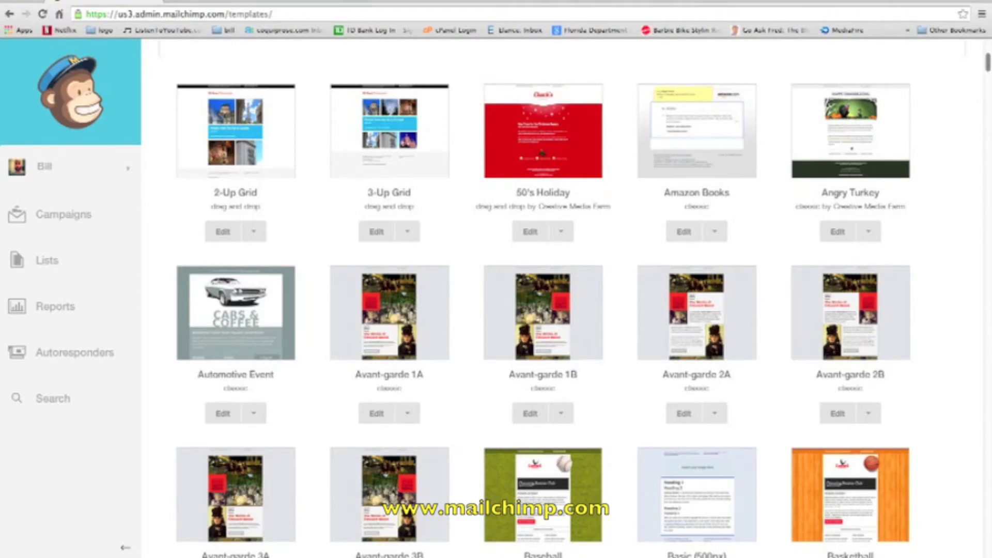
scroll(983, 78, "up", 2)
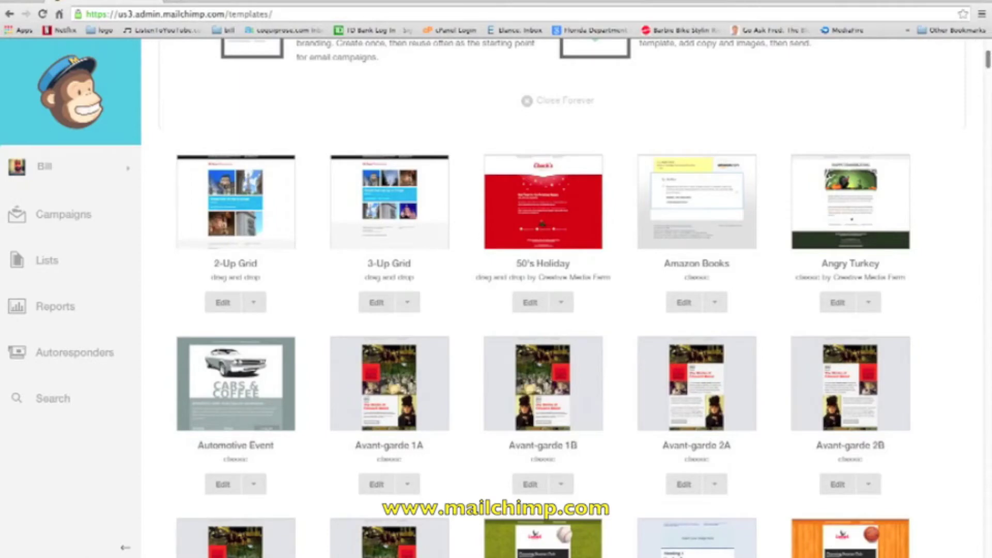
scroll(563, 300, "up", 2)
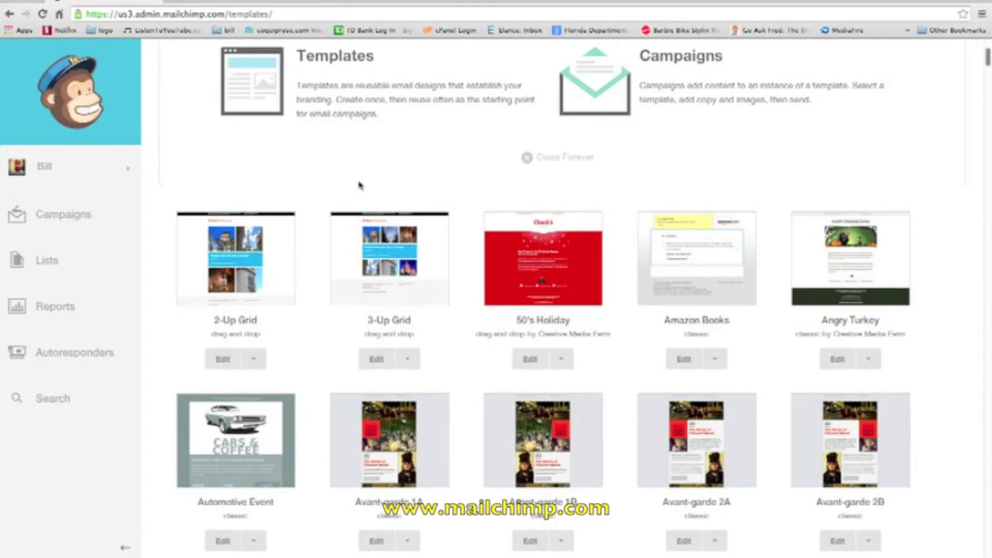
scroll(395, 213, "up", 1)
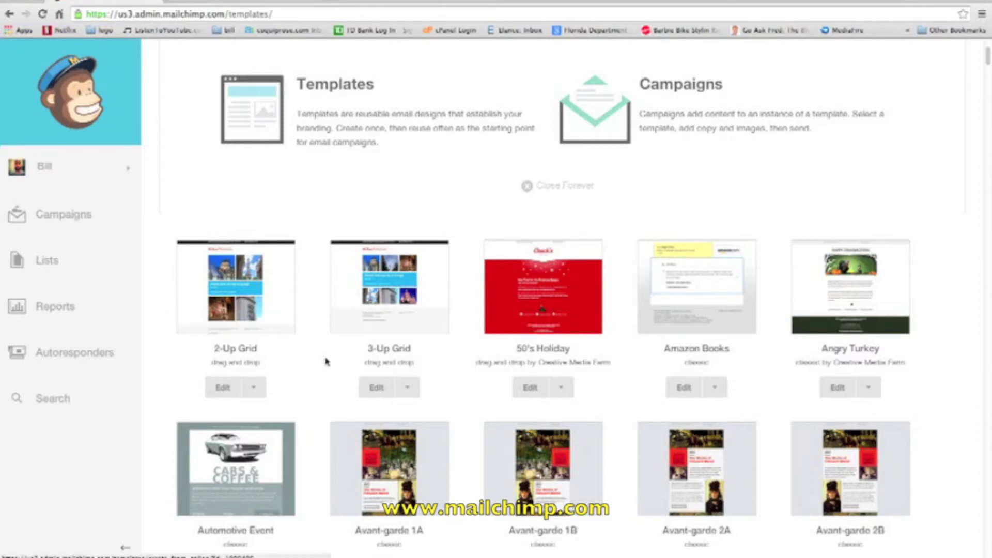
left_click(9, 15)
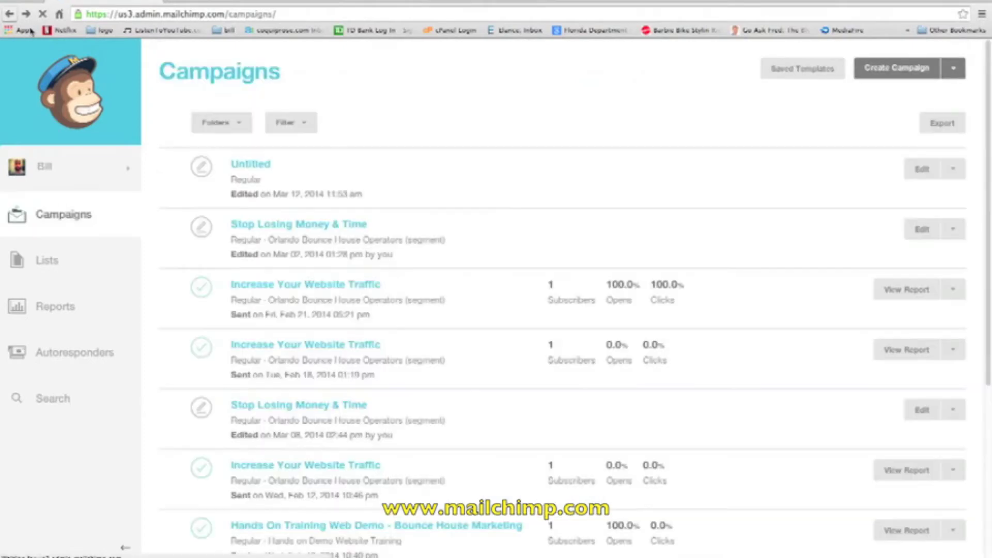
Step: Open Bounce House Marketing Email Campaign2 from Saved Templates in the editor
left_click(827, 73)
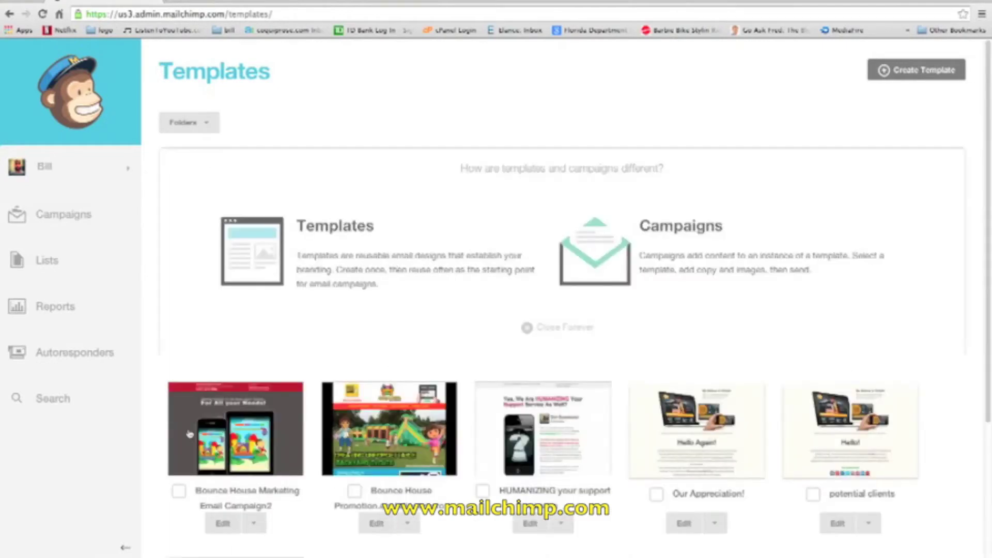
left_click(265, 448)
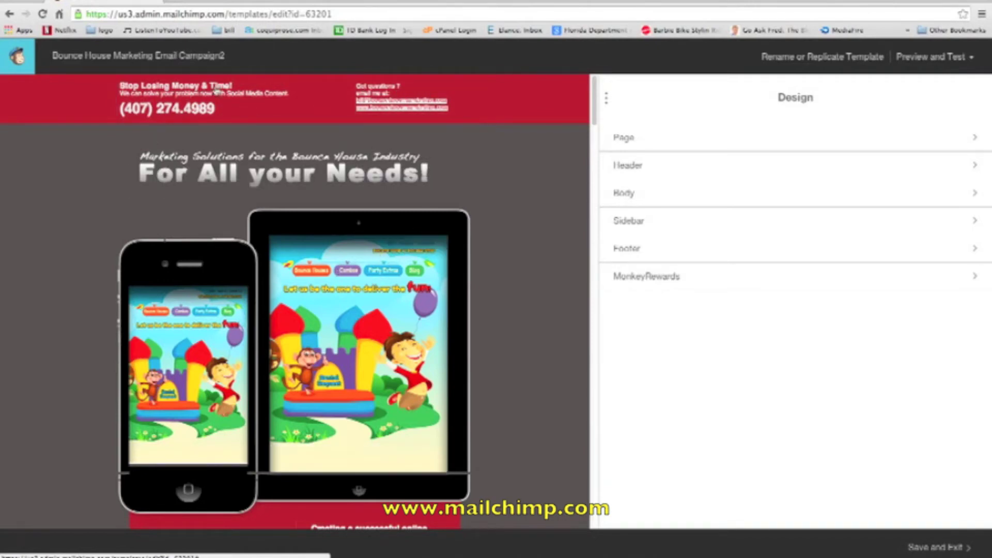
Step: Open the 'Stop Losing Money & Time!' header text and select it, leaving the wording unchanged
left_click(333, 89)
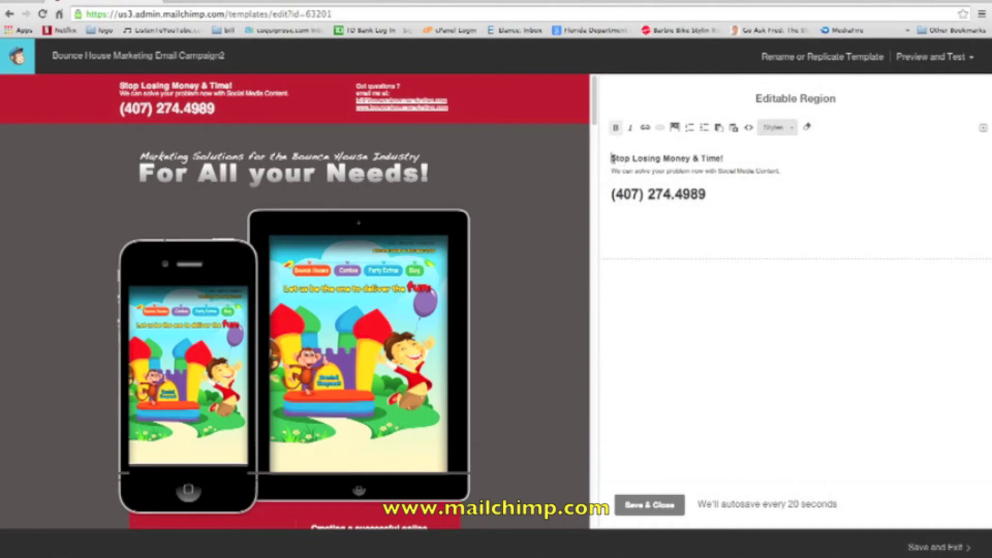
left_click_drag(613, 158, 717, 206)
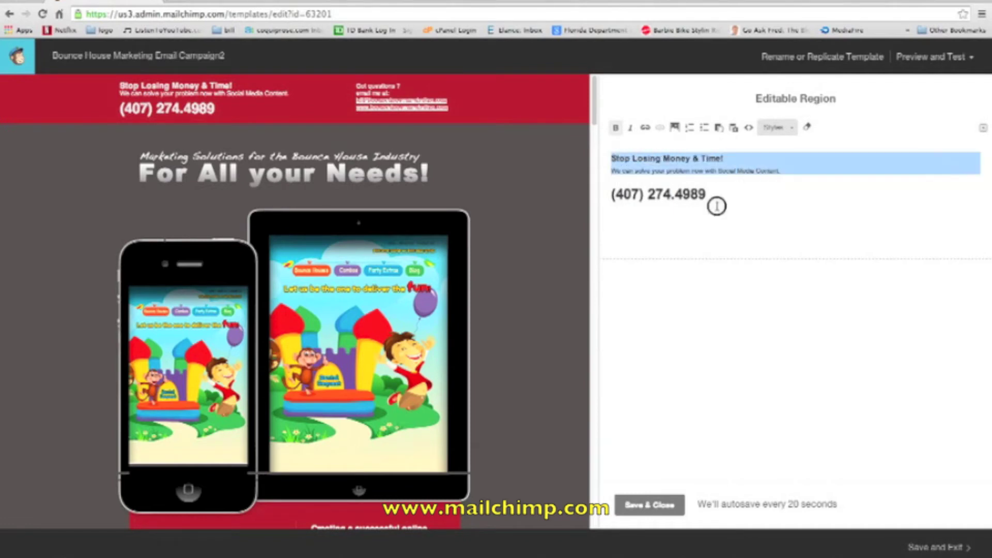
left_click(717, 206)
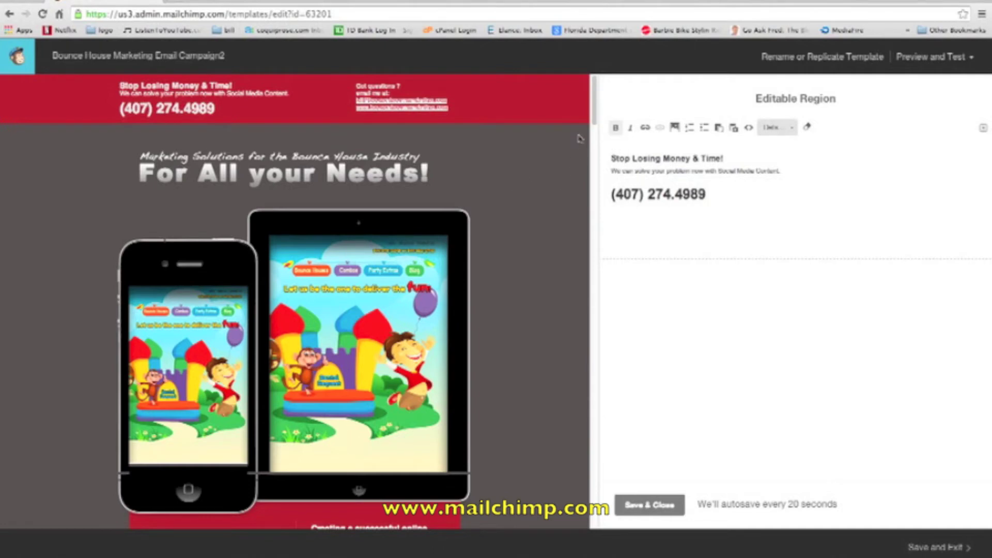
left_click_drag(593, 115, 593, 115)
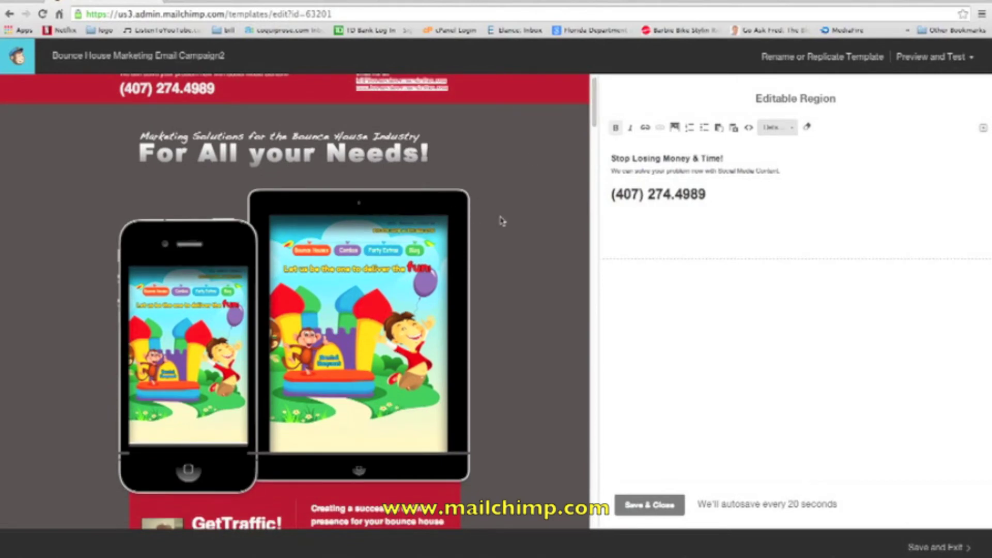
Step: Open the settings of the 'For All your Needs!' image, marketingsolutionimage4.jpg
mouse_move(429, 244)
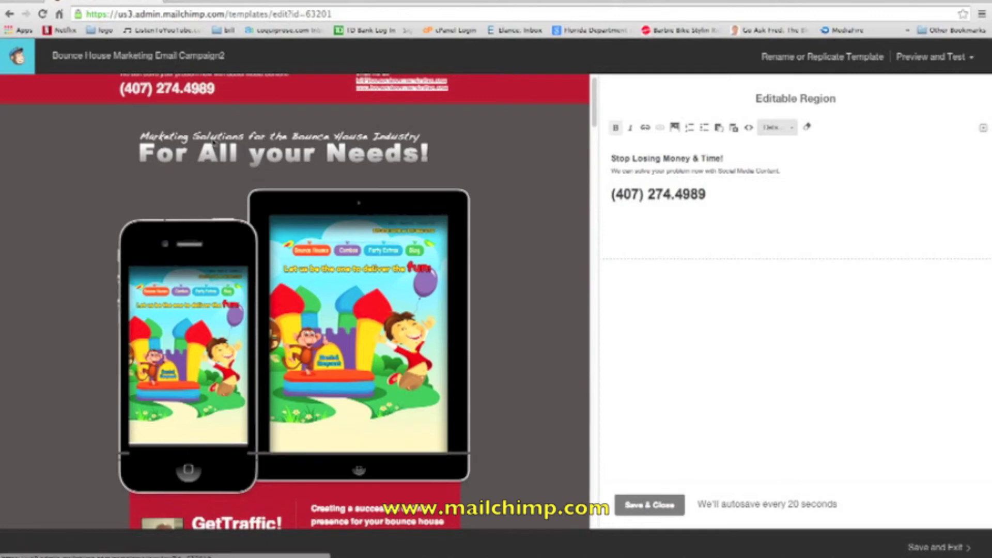
mouse_move(263, 145)
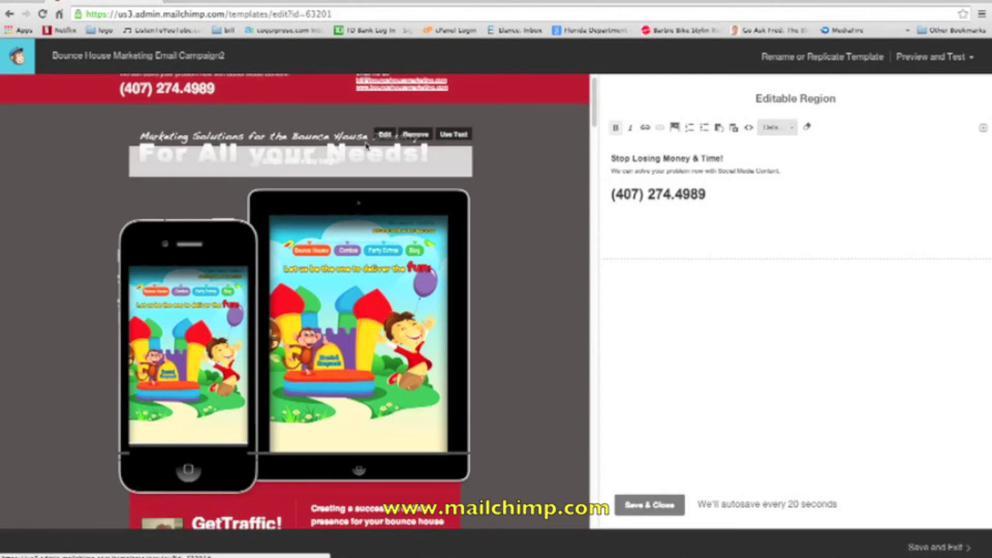
left_click(384, 135)
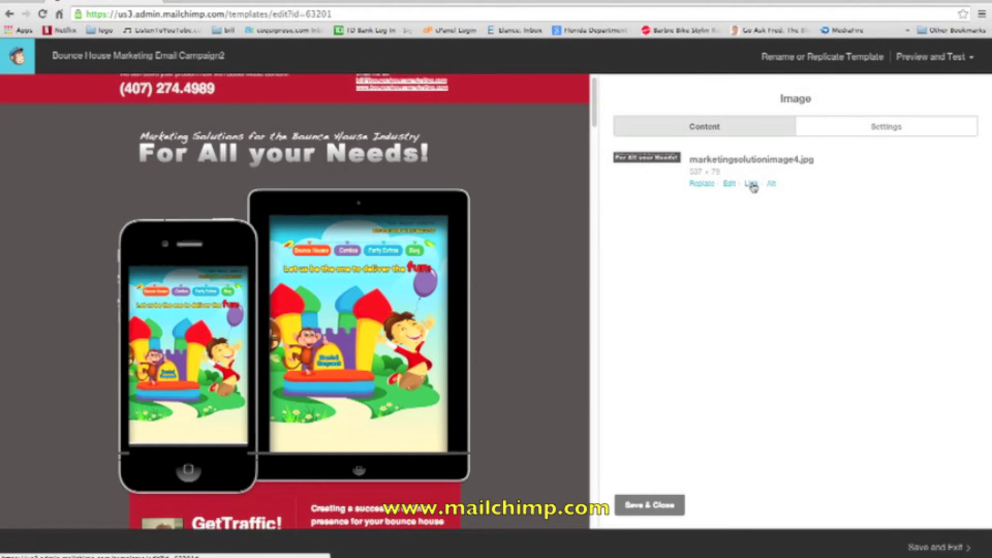
Step: Open the link dialog for marketingsolutionimage4.jpg and close it with the URL left blank
left_click(752, 185)
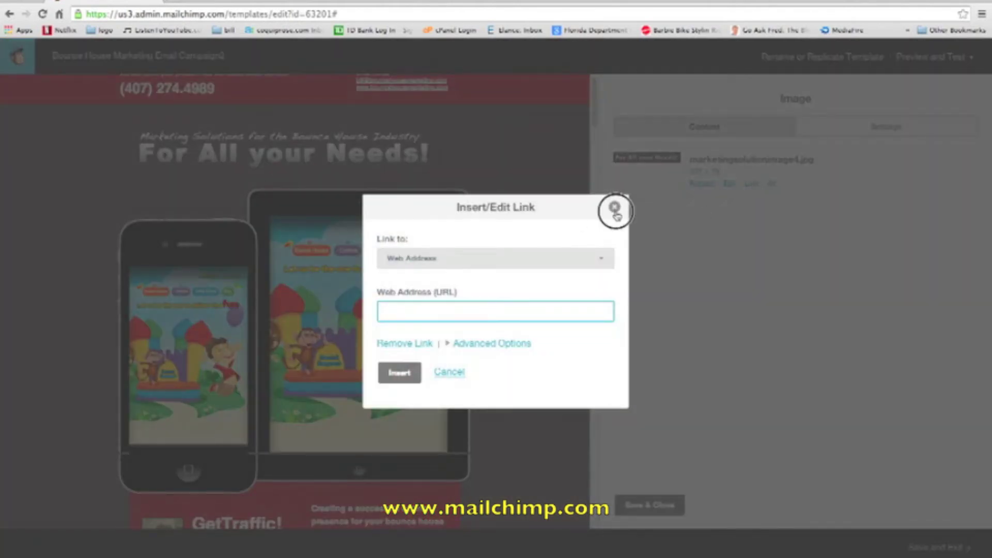
left_click(614, 207)
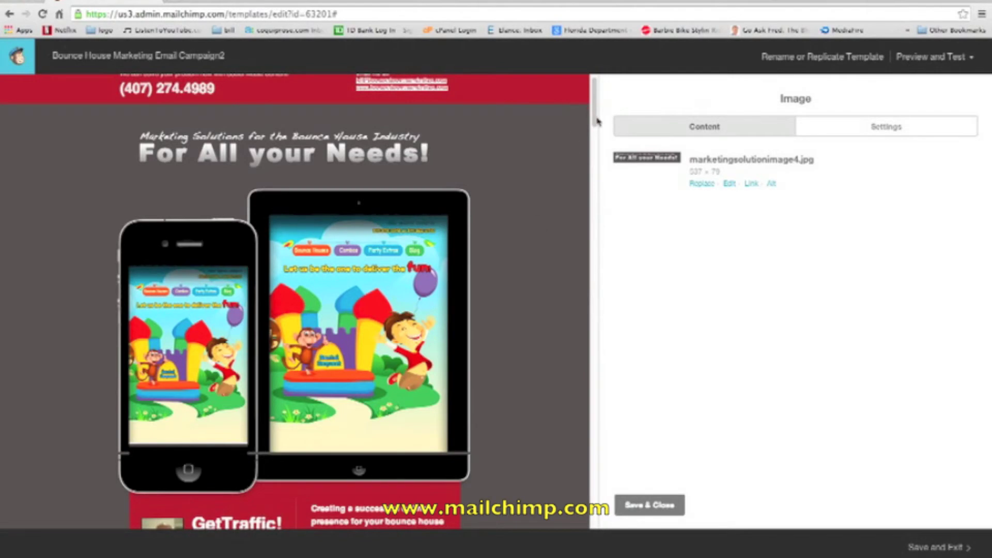
scroll(594, 120, "down", 4)
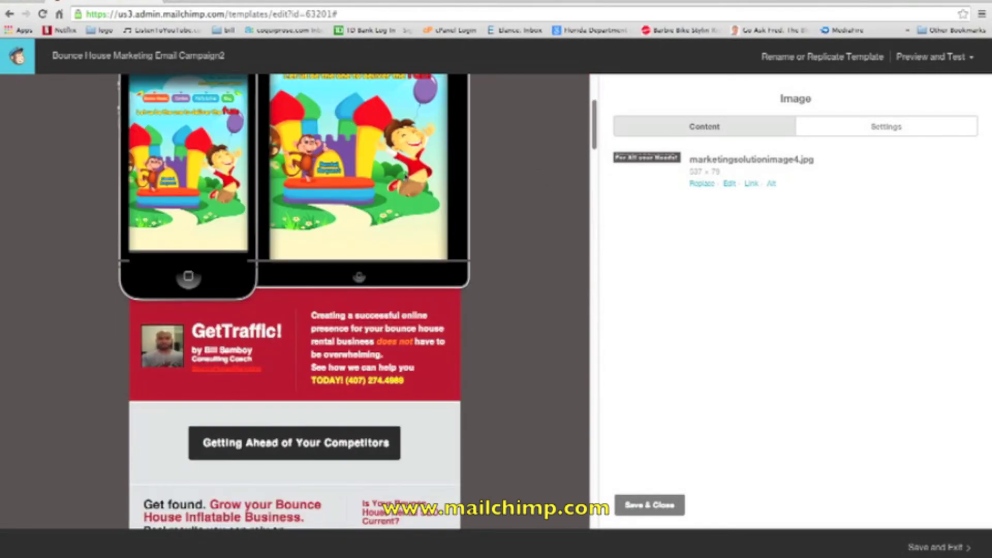
Step: Open the ipadimageshadow2.jpg (300 × 400) image settings, then the 'Get found' block
left_click(594, 127)
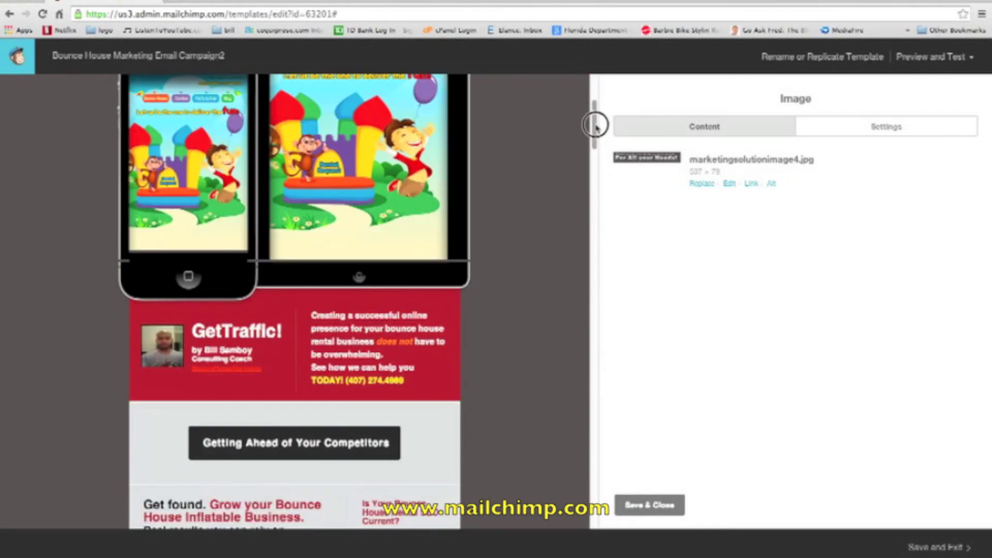
left_click_drag(595, 125, 593, 100)
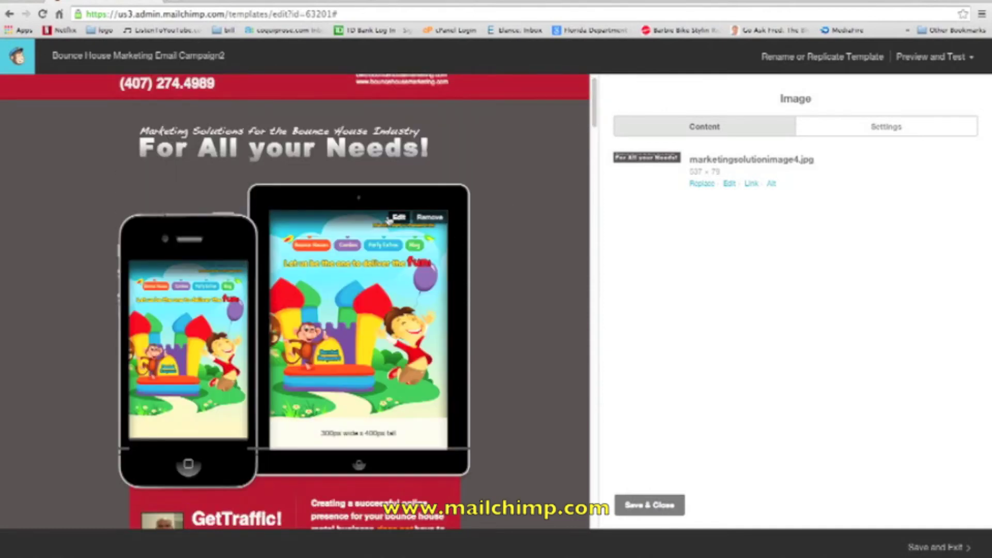
left_click(397, 218)
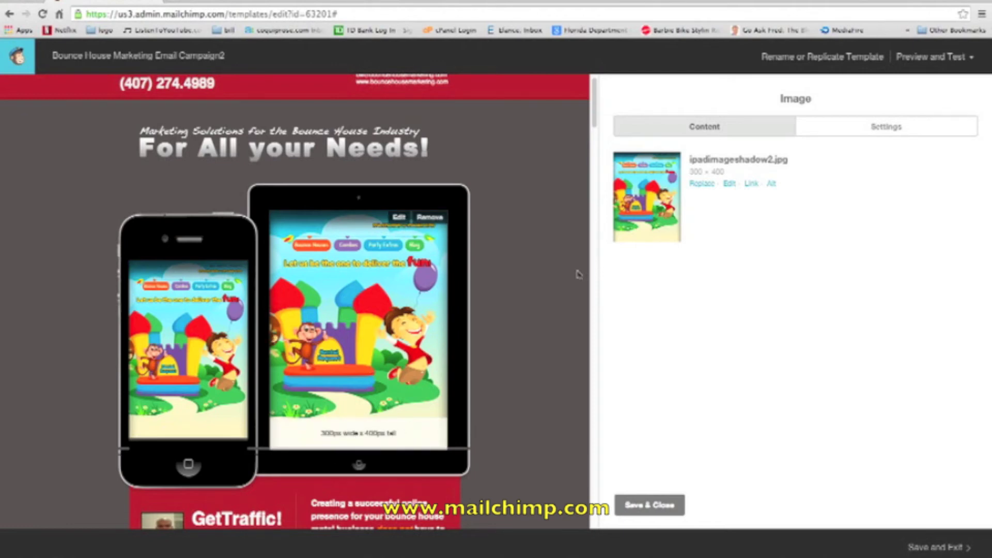
left_click_drag(594, 118, 594, 160)
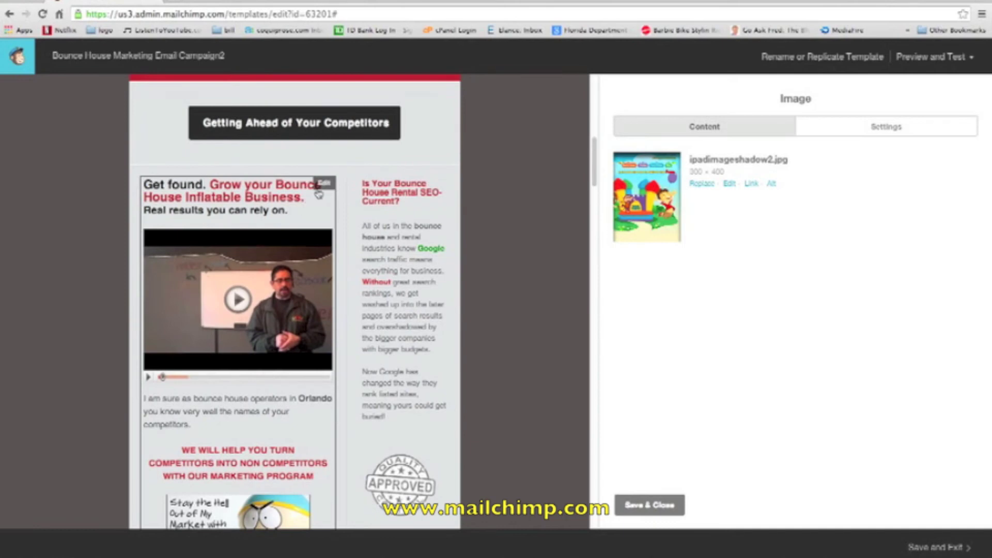
left_click(323, 187)
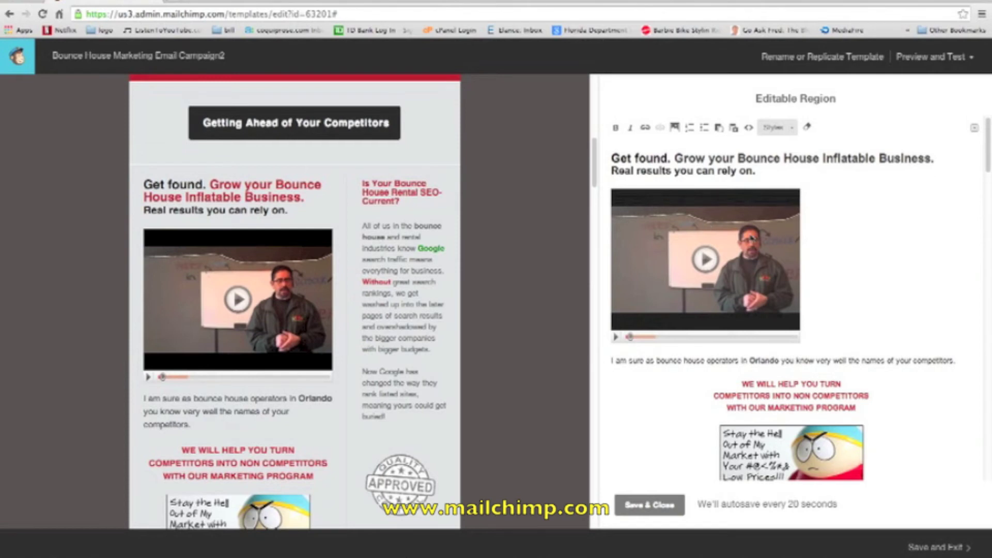
Step: Select the video thumbnail in the 'Get found' block editor
left_click(751, 239)
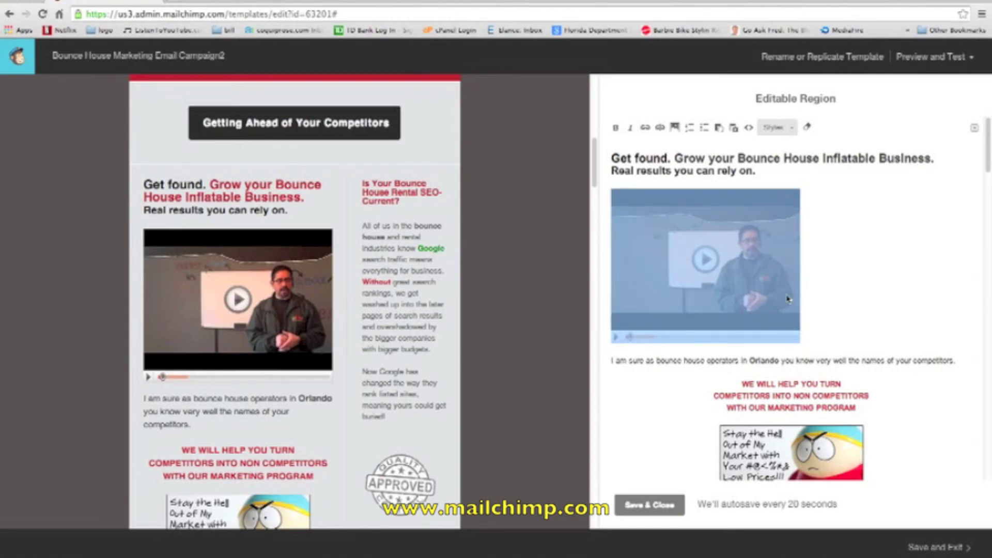
double_click(742, 279)
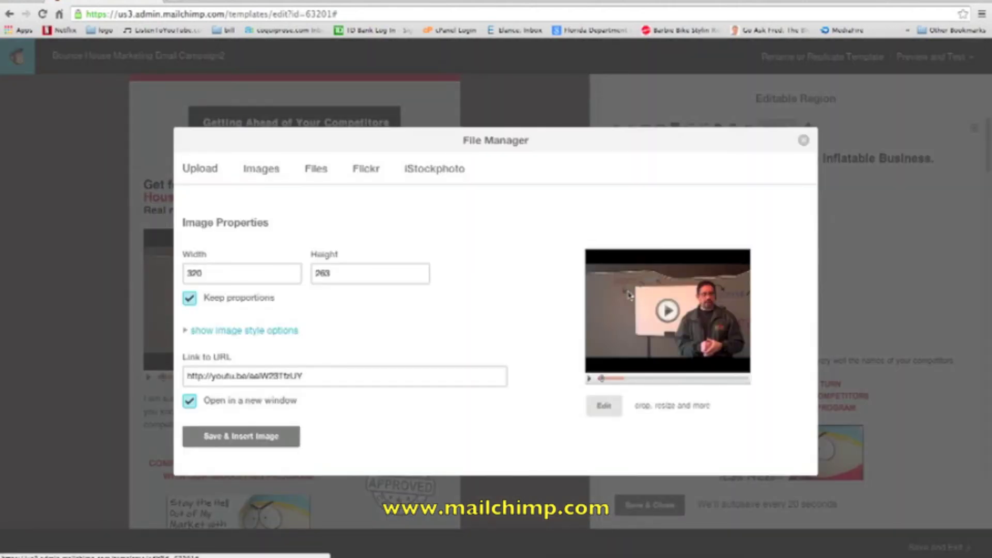
left_click(202, 375)
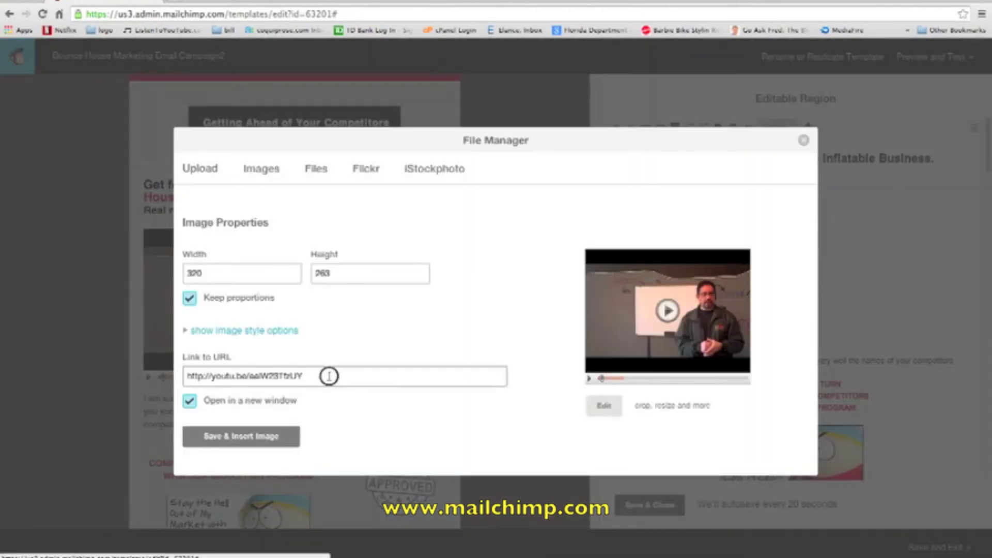
left_click_drag(331, 374, 178, 369)
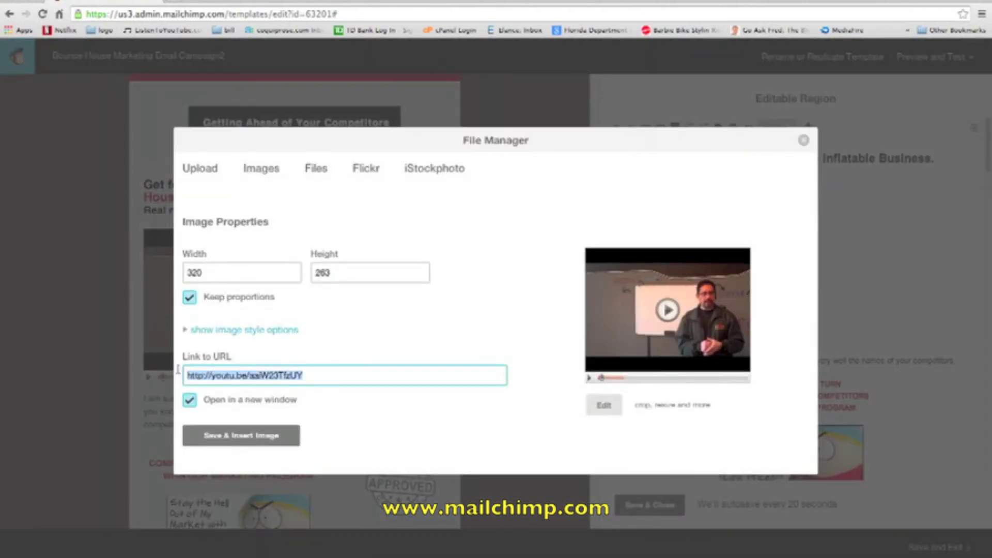
left_click(803, 141)
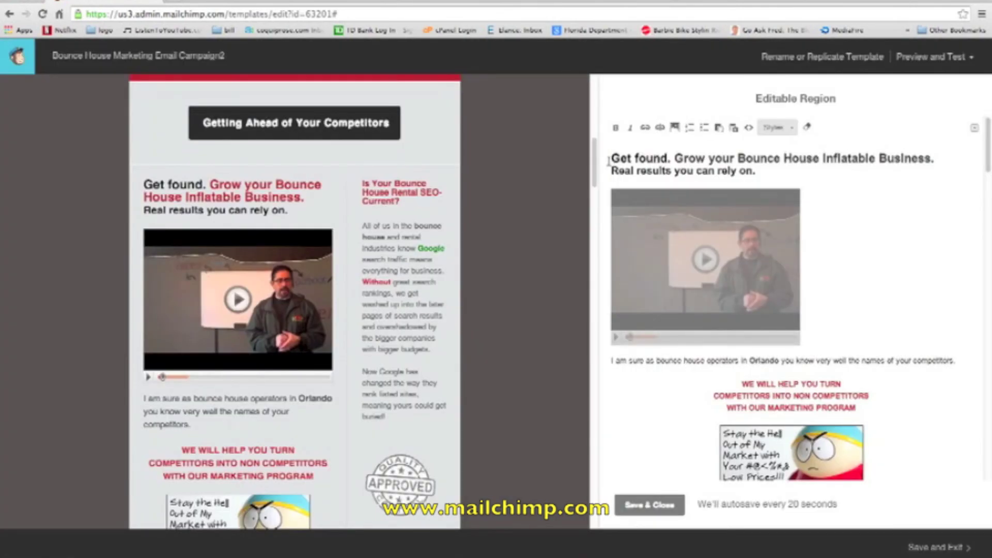
left_click_drag(594, 177, 593, 193)
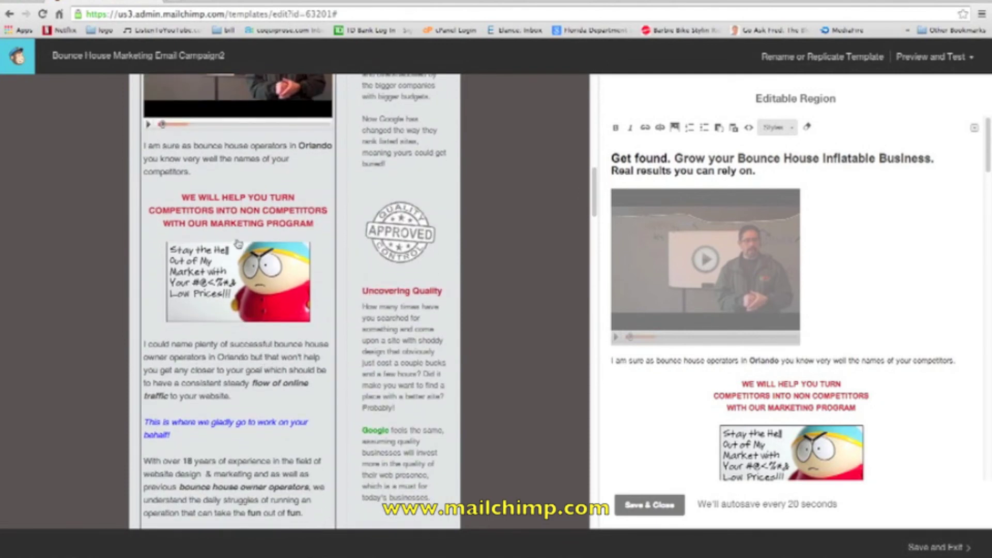
double_click(266, 172)
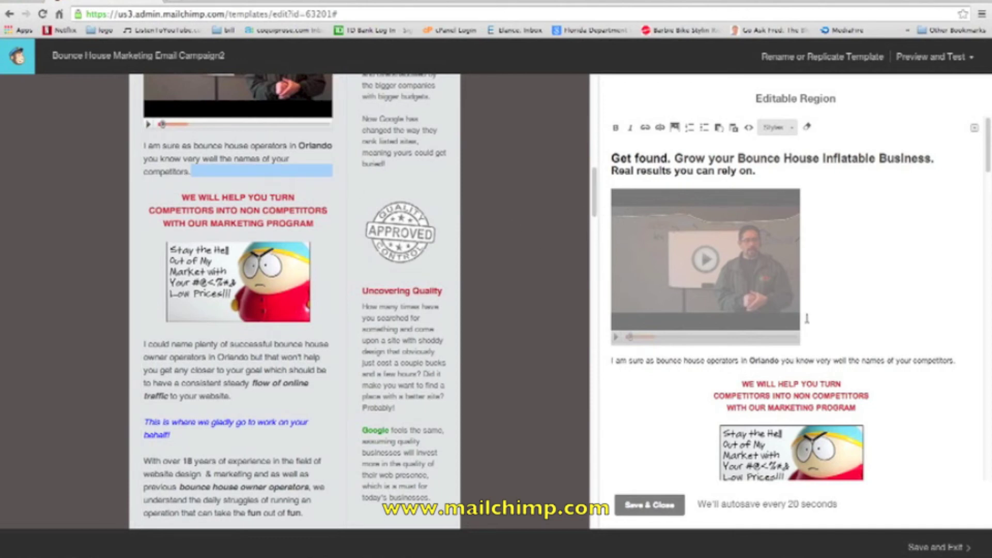
scroll(712, 186, "down", 3)
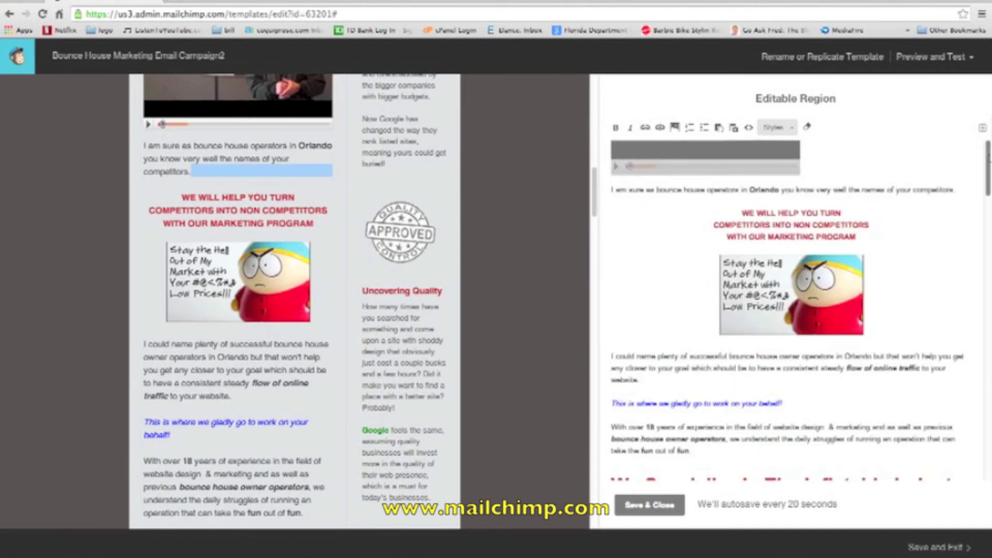
left_click(797, 189)
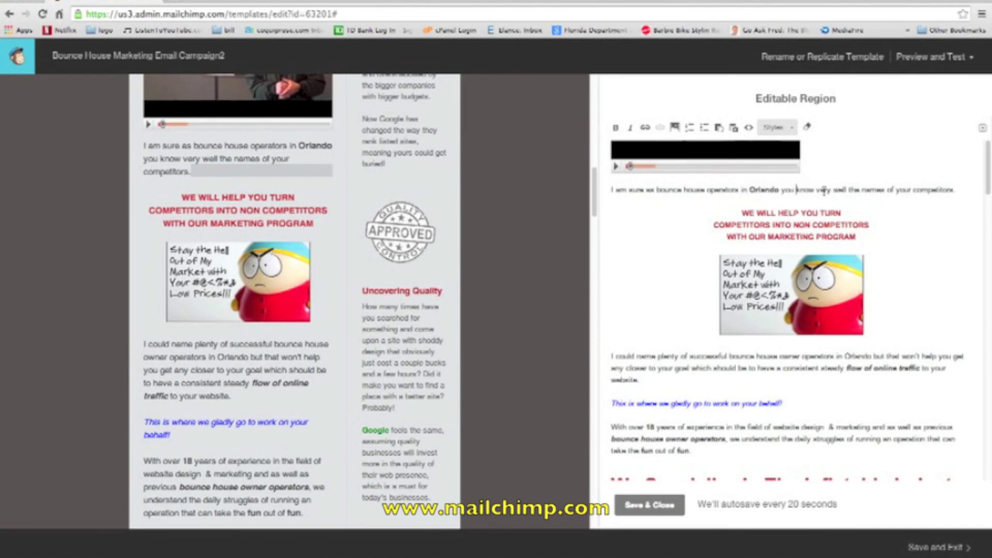
left_click(772, 269)
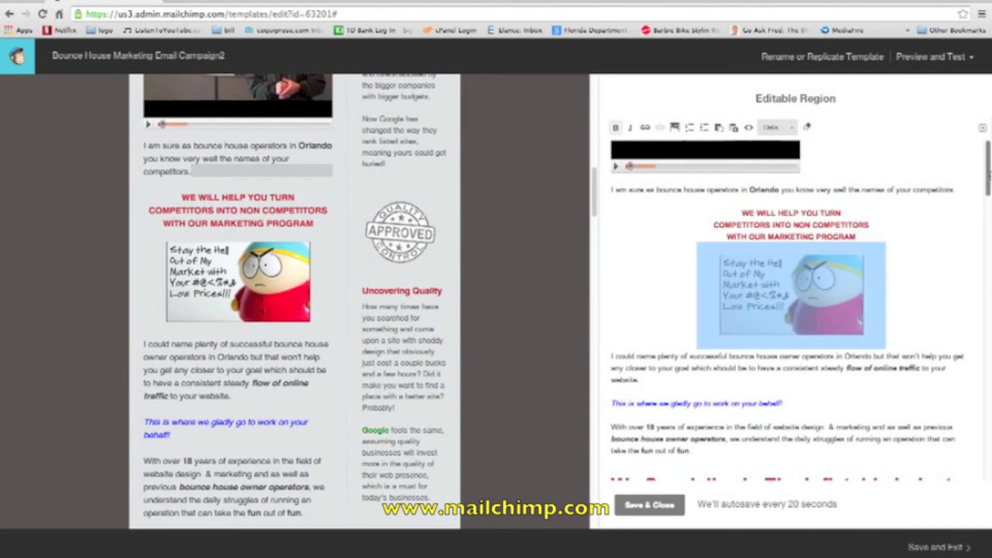
scroll(986, 215, "down", 3)
scroll(986, 215, "down", 6)
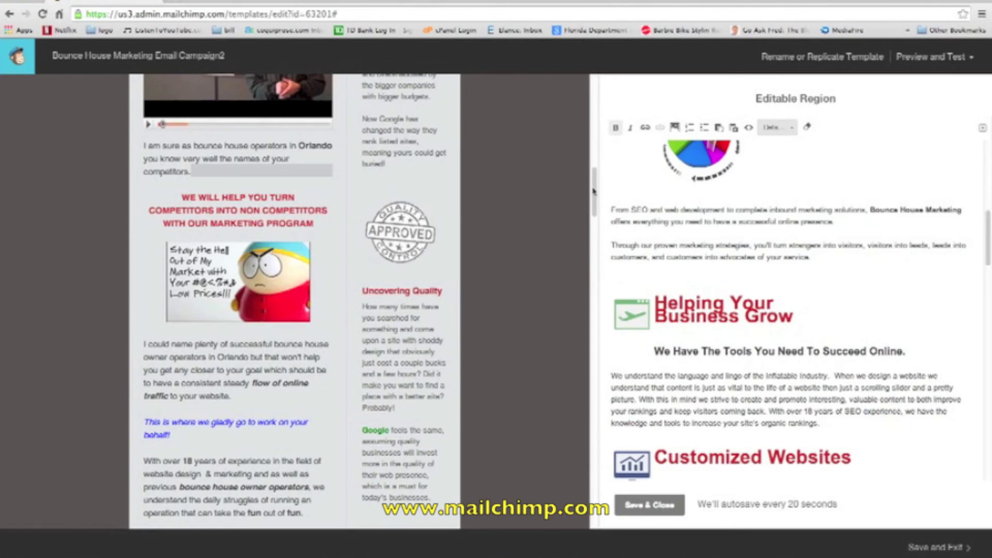
left_click_drag(592, 199, 592, 249)
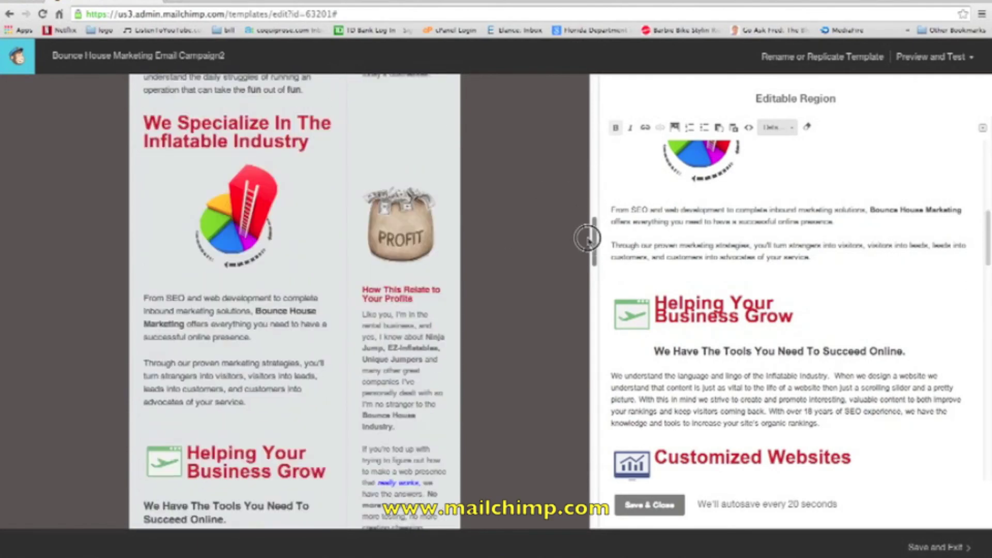
left_click(686, 158)
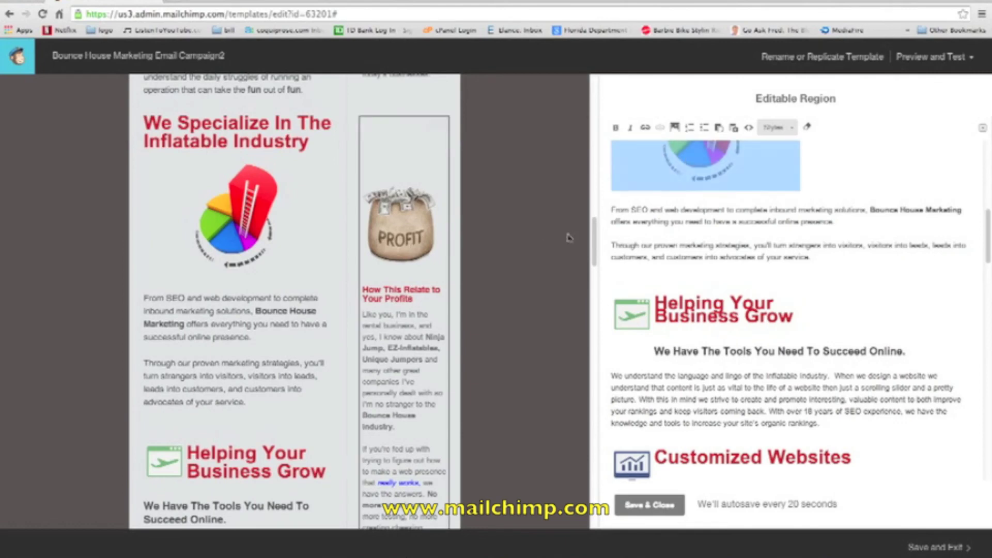
left_click_drag(593, 245, 580, 288)
scroll(580, 288, "down", 7)
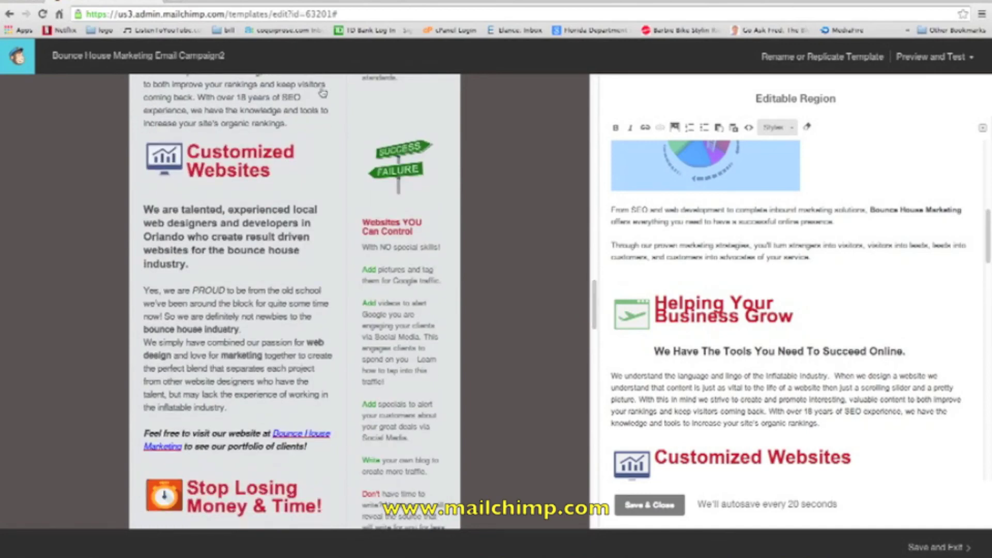
scroll(598, 337, "down", 1)
scroll(597, 336, "down", 4)
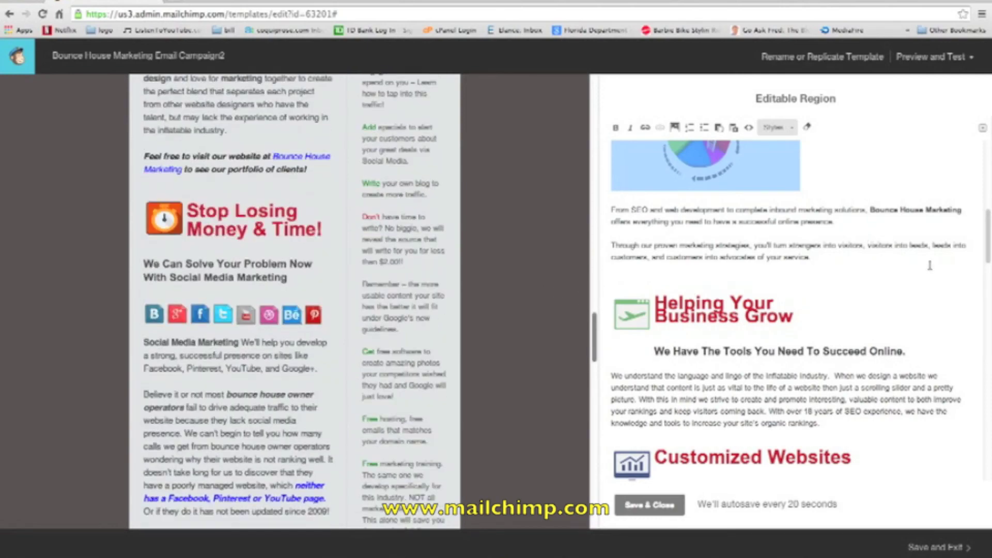
scroll(985, 274, "down", 10)
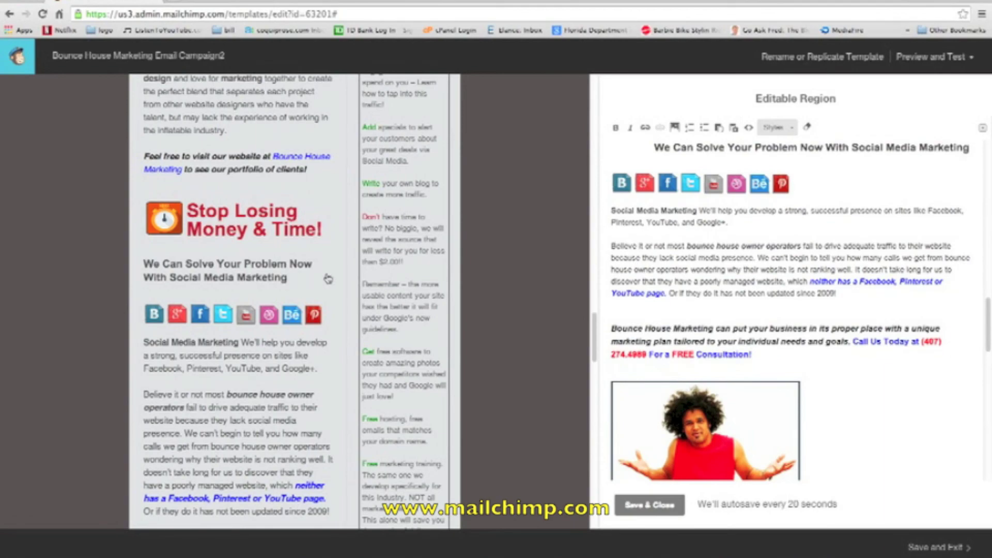
left_click(596, 309)
left_click_drag(595, 309, 593, 210)
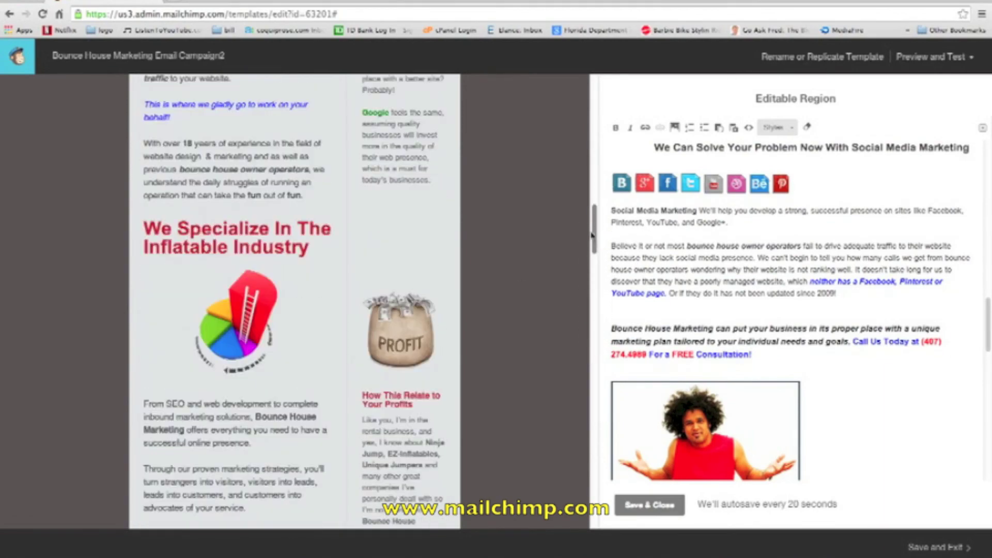
Step: Load the 'How This Relate to Your Profits' sidebar block and scroll through its profit bag image and rental-industry text
left_click(436, 230)
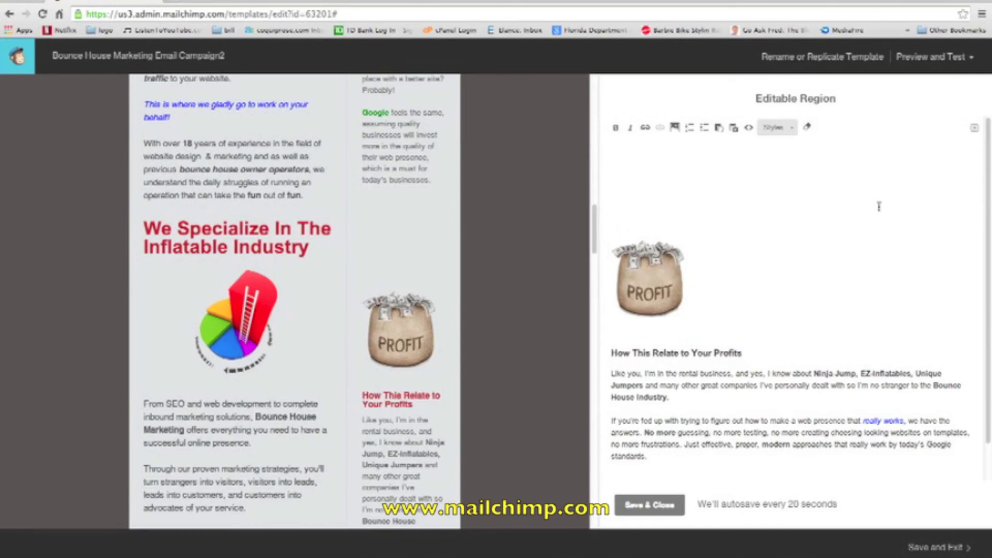
scroll(991, 286, "down", 1)
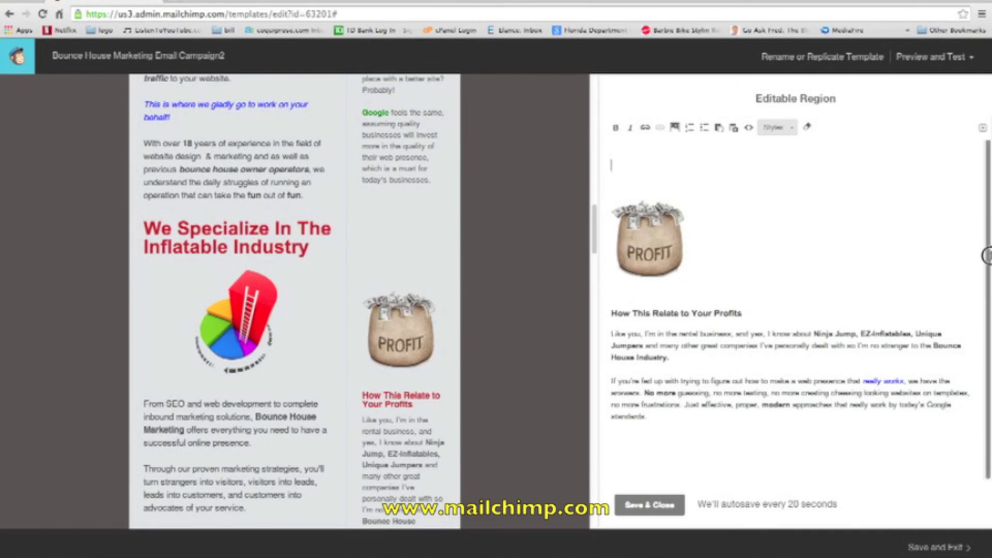
left_click_drag(592, 231, 583, 348)
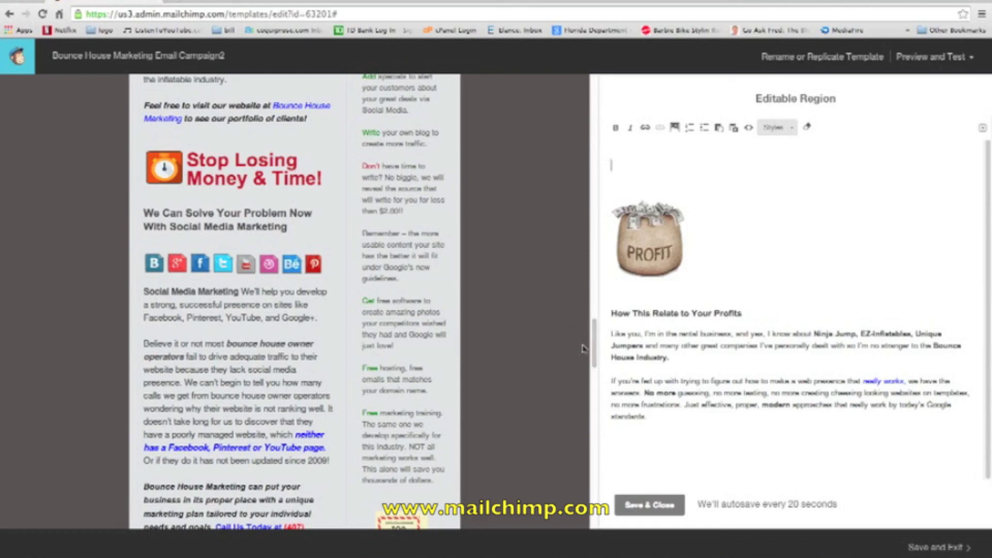
left_click_drag(594, 344, 598, 388)
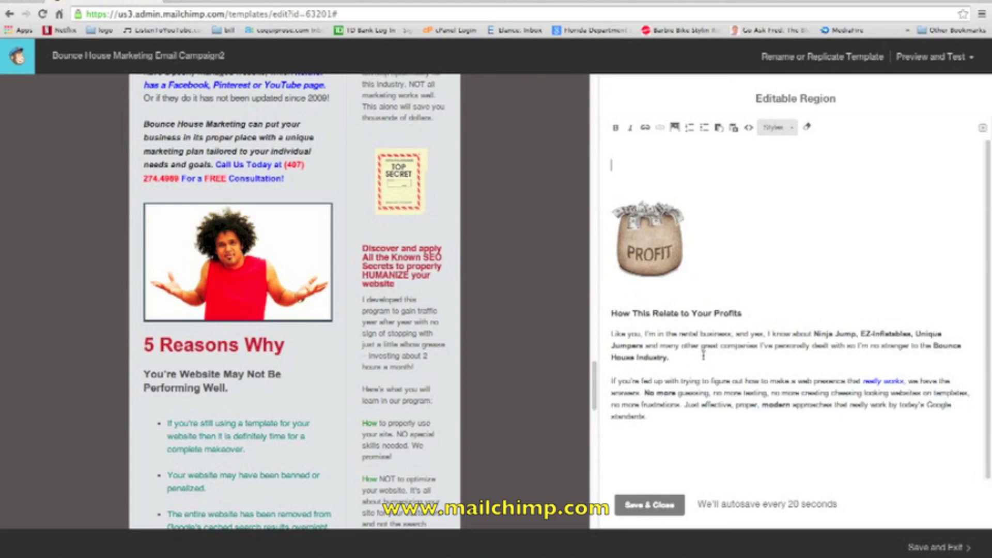
left_click(596, 402)
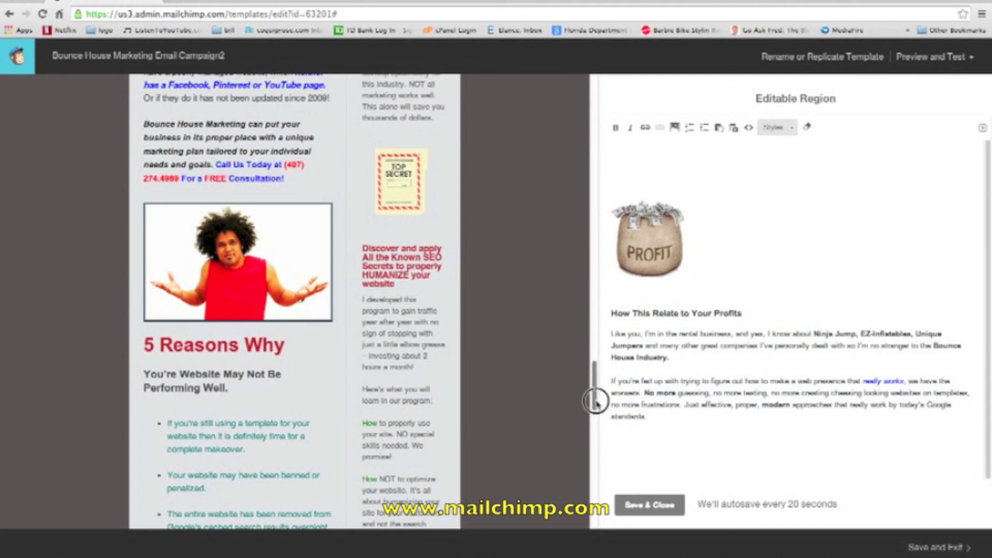
left_click_drag(596, 402, 595, 506)
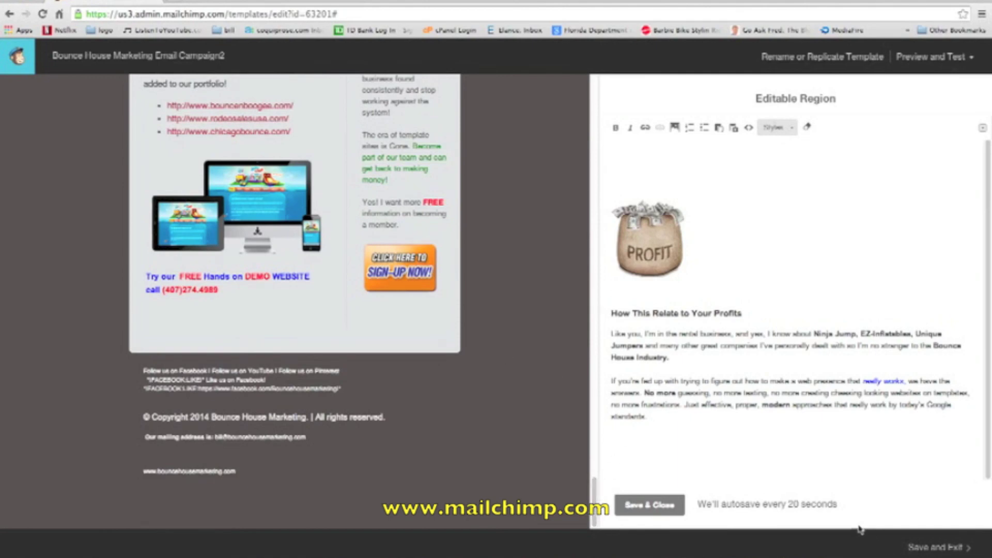